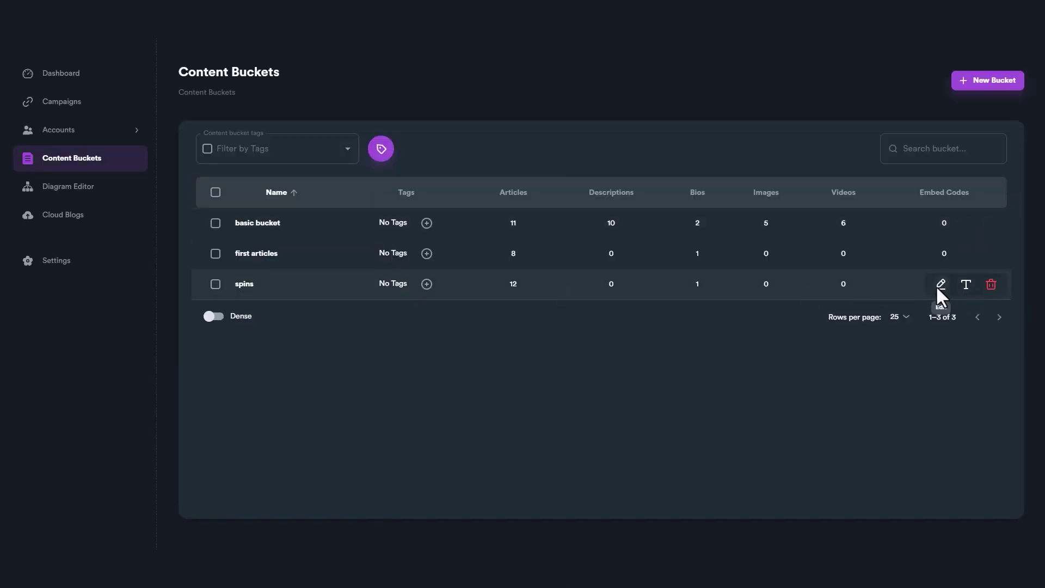
Step: Browse basic bucket's short descriptions, bios, rich content links and the man_arrow and 14-Indexing image previews
left_click(941, 223)
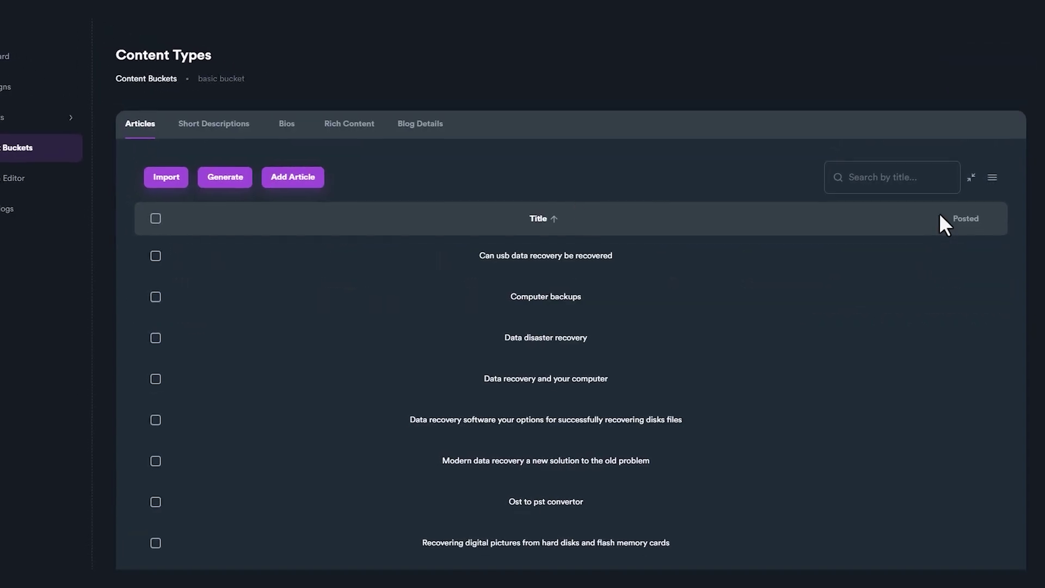
left_click(213, 123)
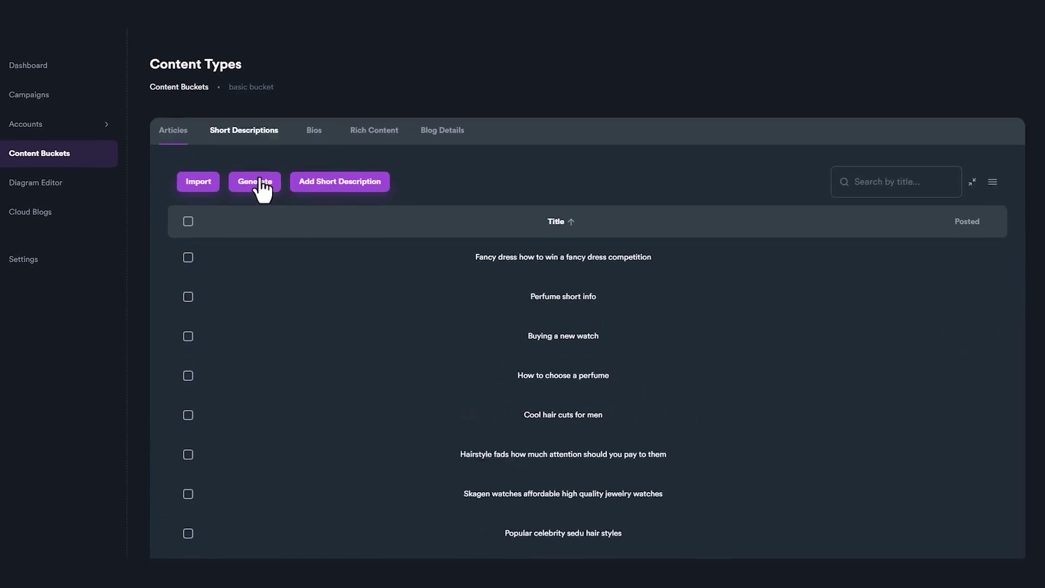
scroll(336, 256, "up", 3)
left_click(326, 132)
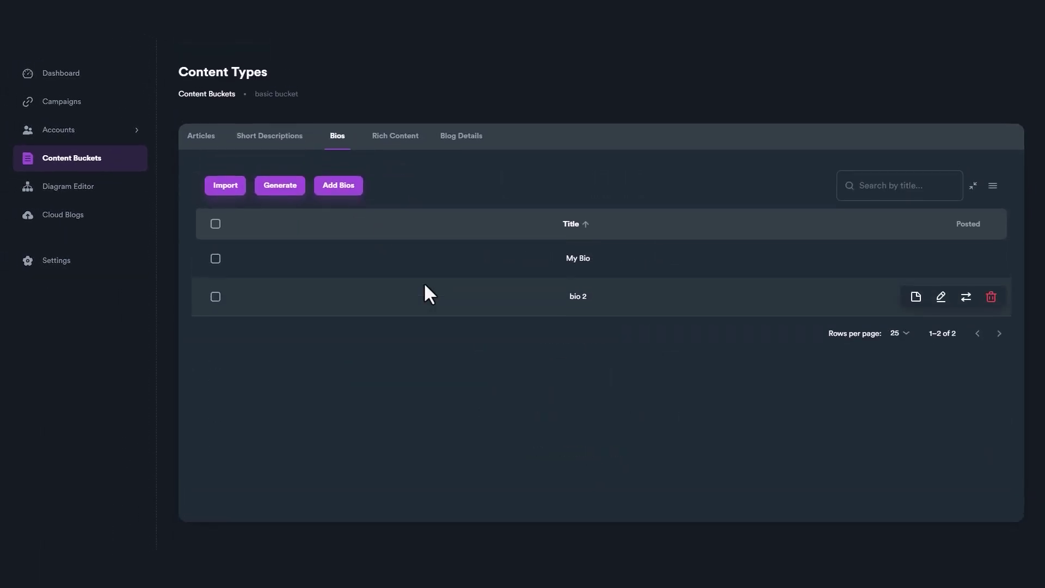
left_click(381, 138)
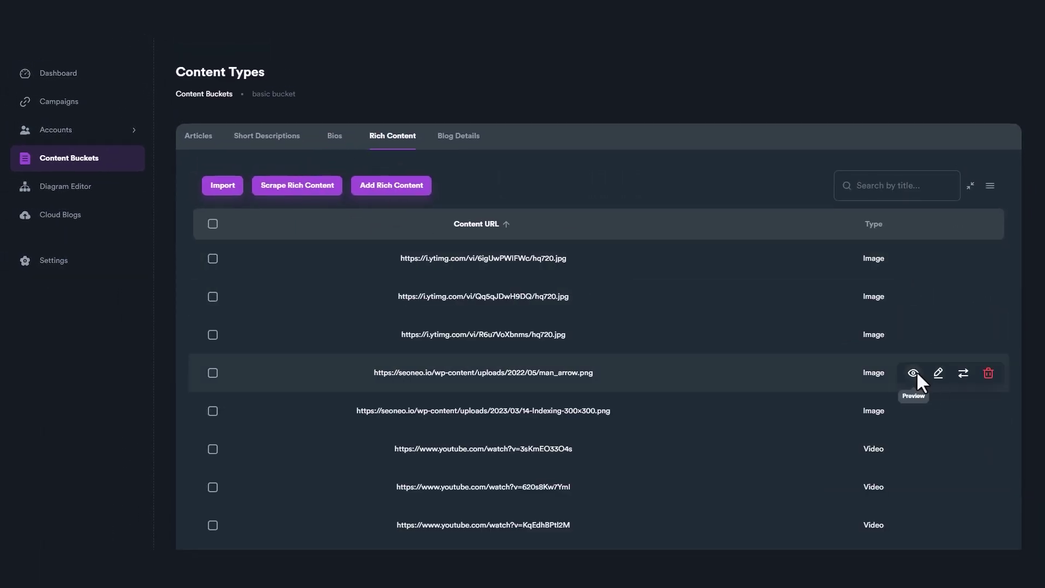
left_click(917, 372)
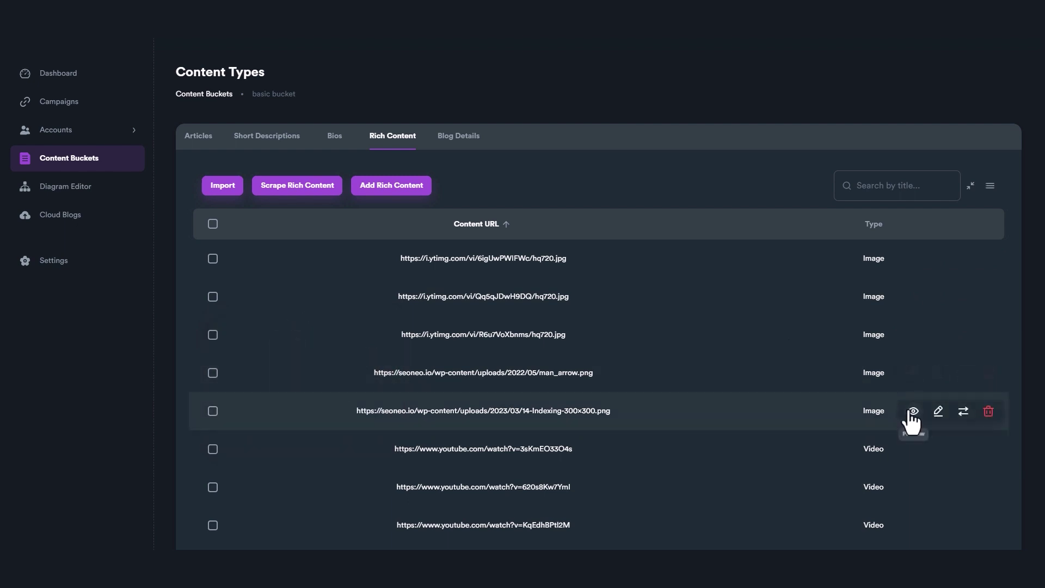
left_click(917, 410)
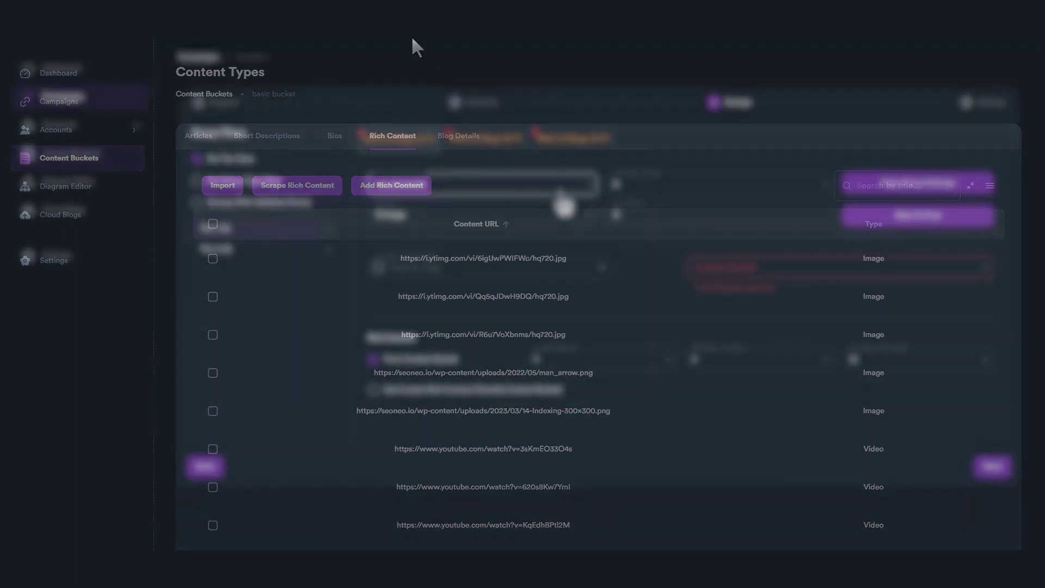
Step: Add an empty content bucket named 'my bucket' to the list
left_click(462, 228)
left_click(483, 140)
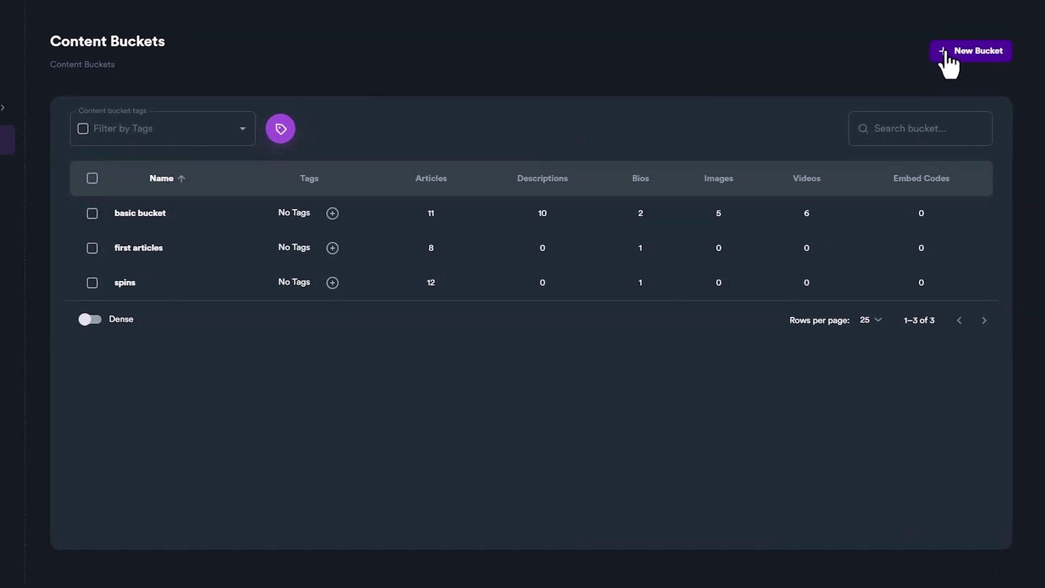
left_click(947, 52)
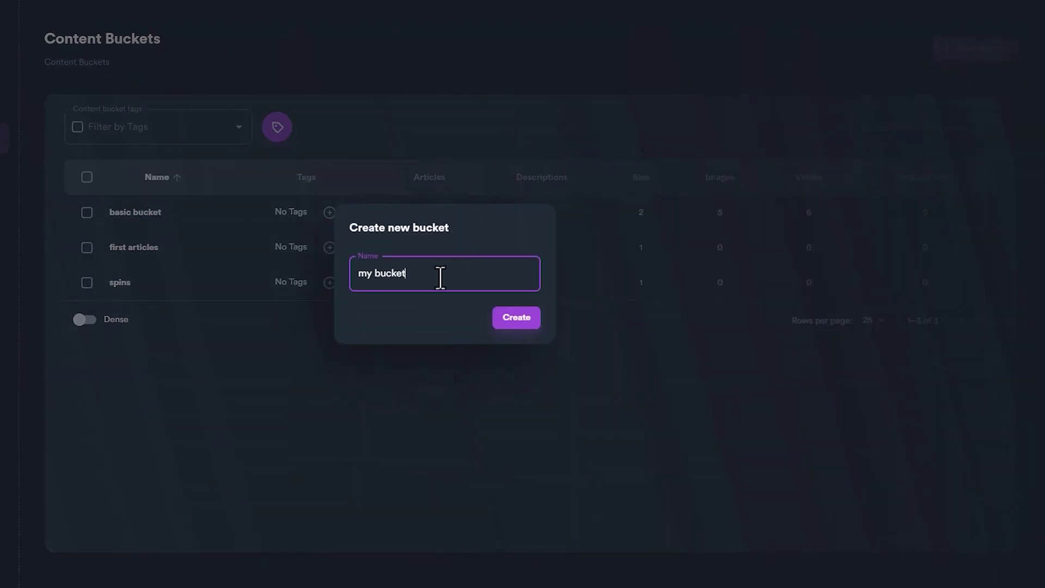
left_click(509, 321)
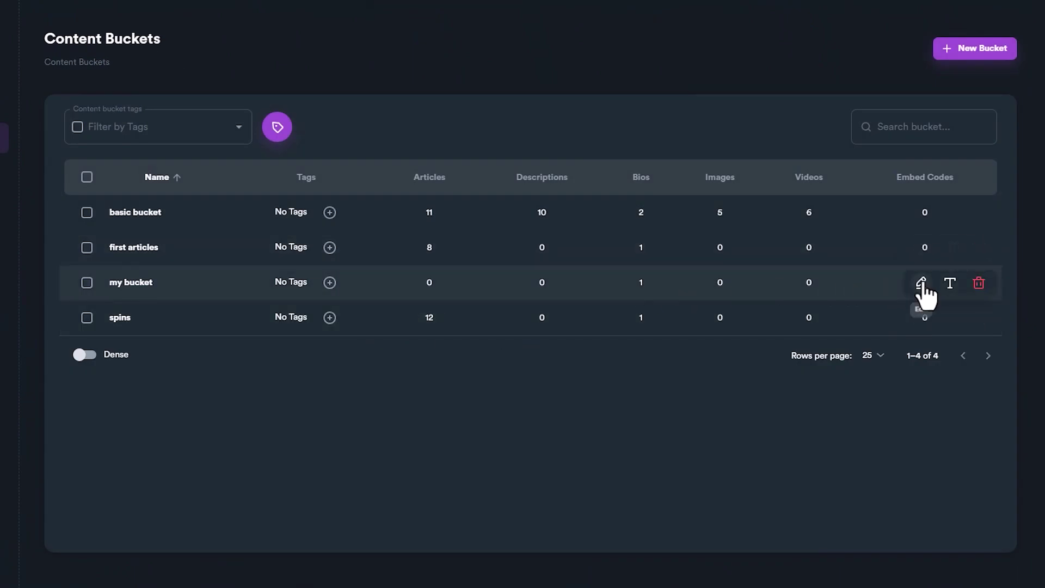
Step: Open my bucket and check its Short Descriptions, Bios, Rich Content and Blog Details, ending on Bios
left_click(921, 282)
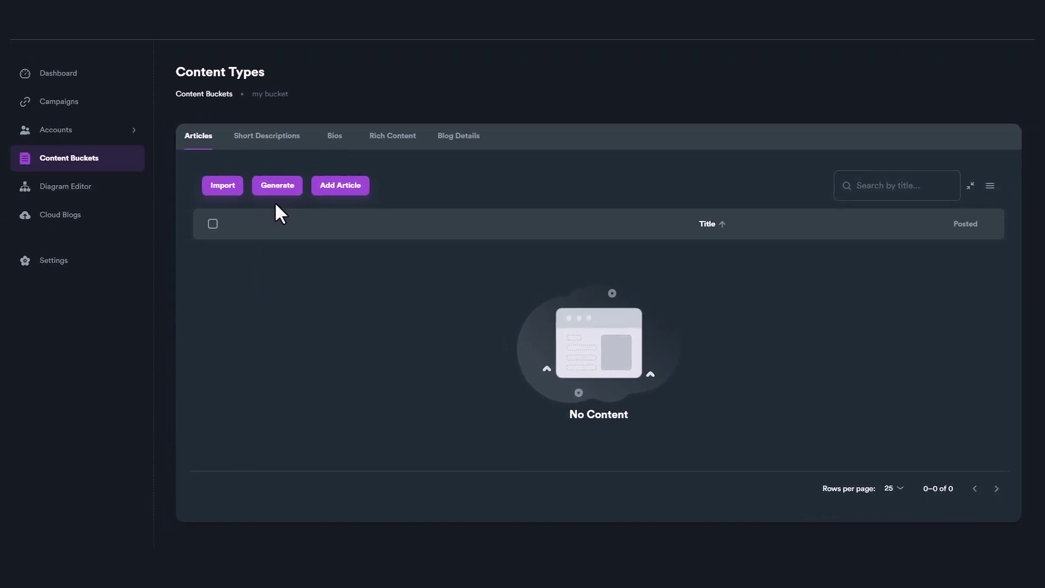
left_click(268, 142)
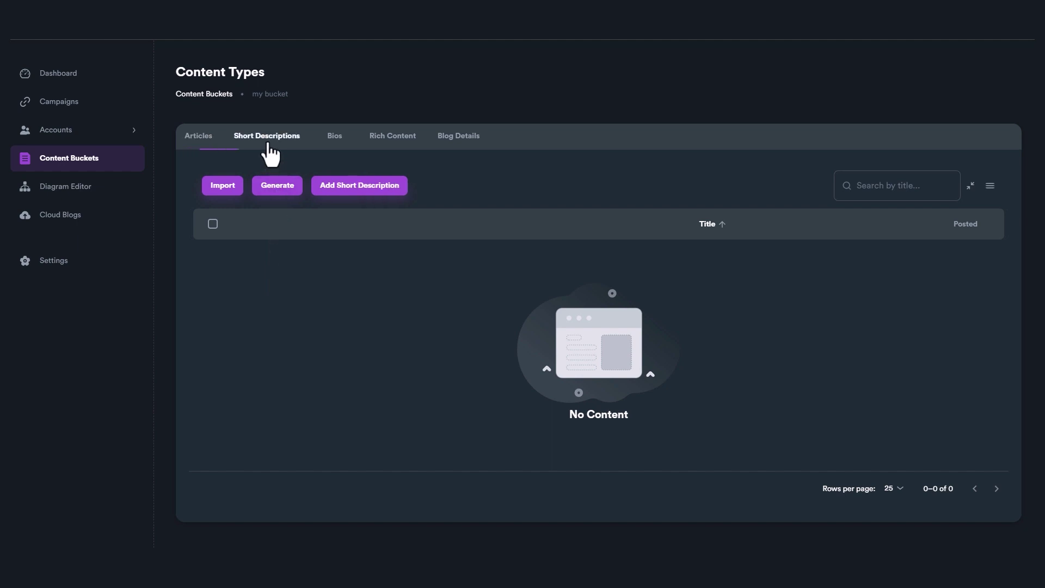
left_click(336, 140)
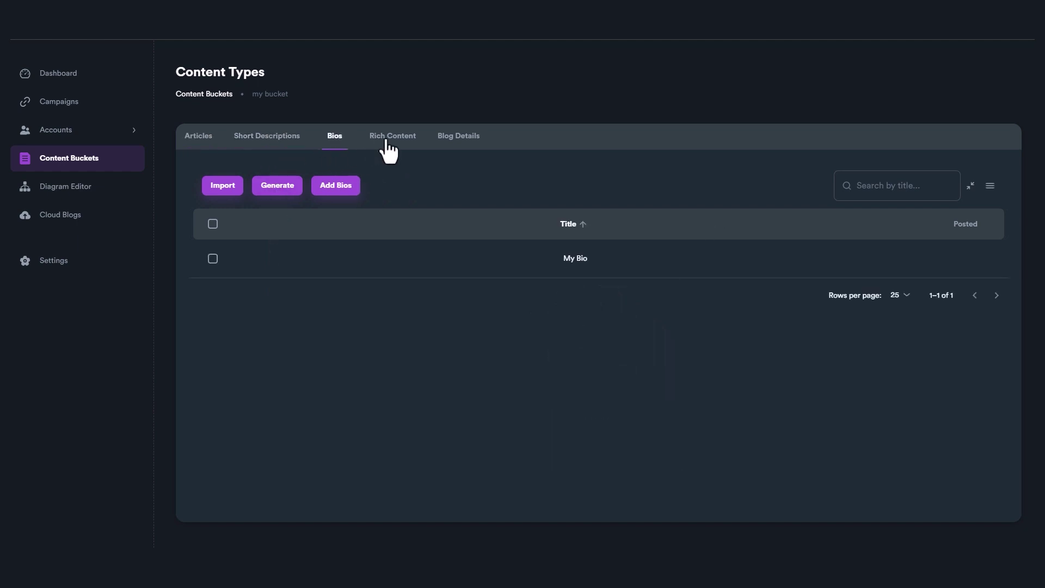
left_click(388, 143)
left_click(453, 143)
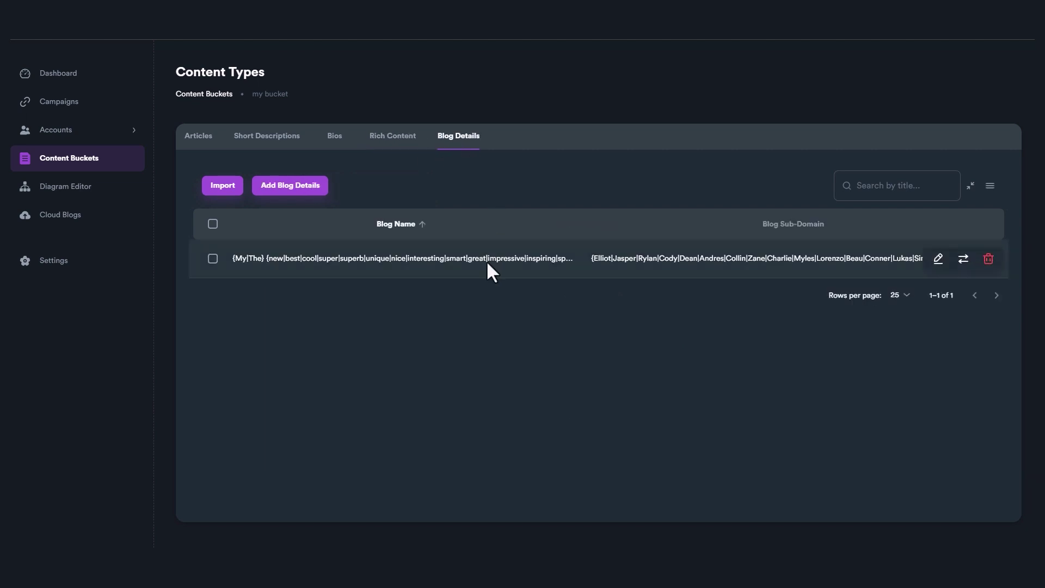
left_click(343, 141)
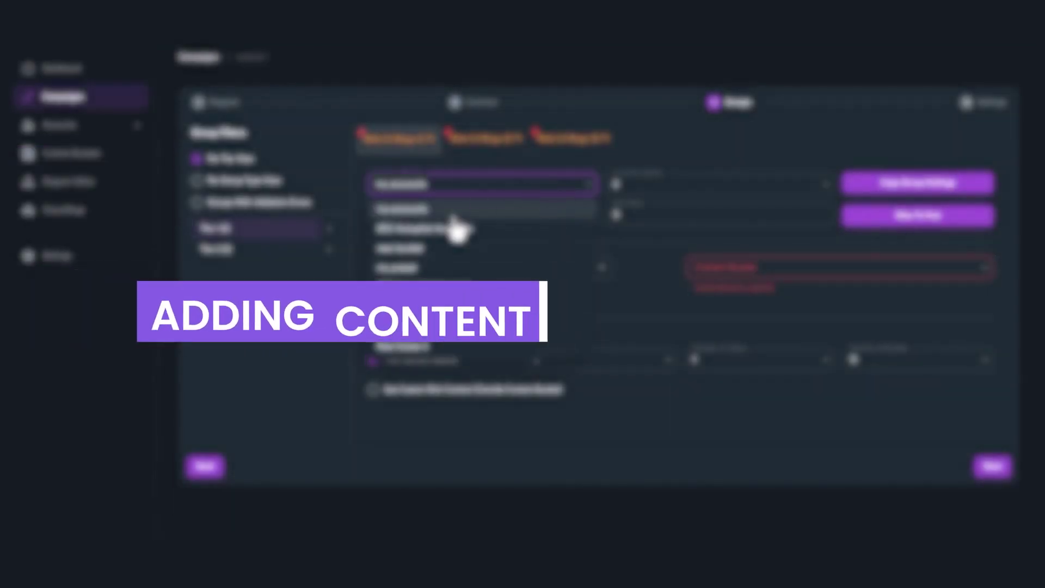
Step: Show basic bucket's Articles list and look over its Generate options
left_click(456, 228)
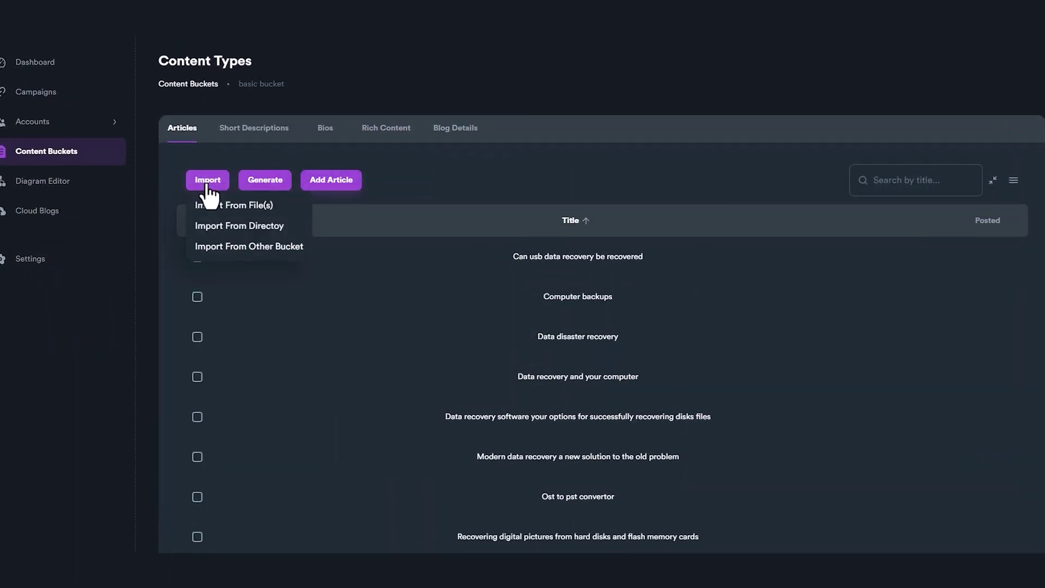
left_click(259, 183)
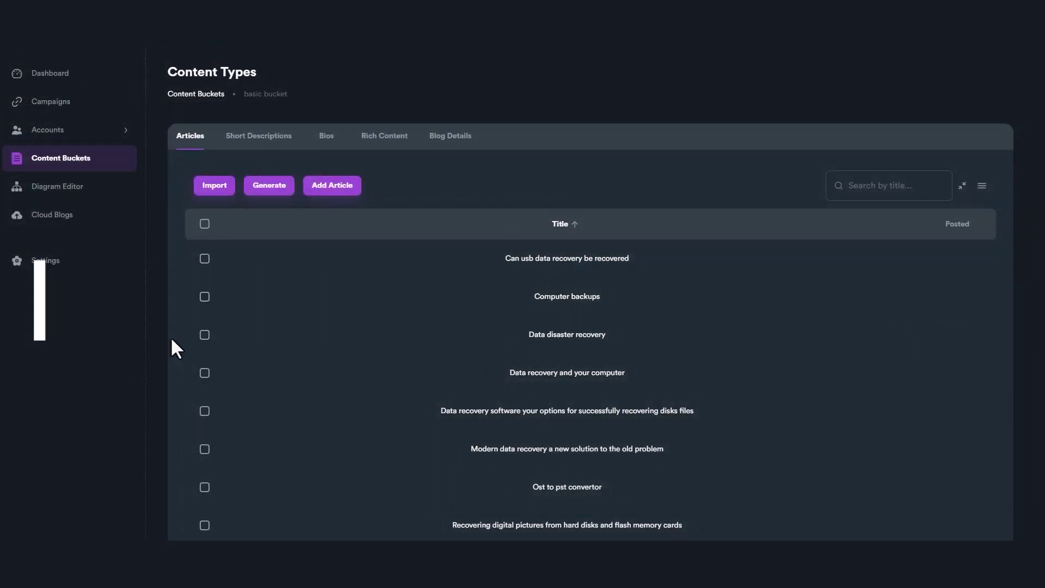
Step: Add an article titled 'Real estate market in US', paste its HTML body, and refresh the preview
left_click(328, 184)
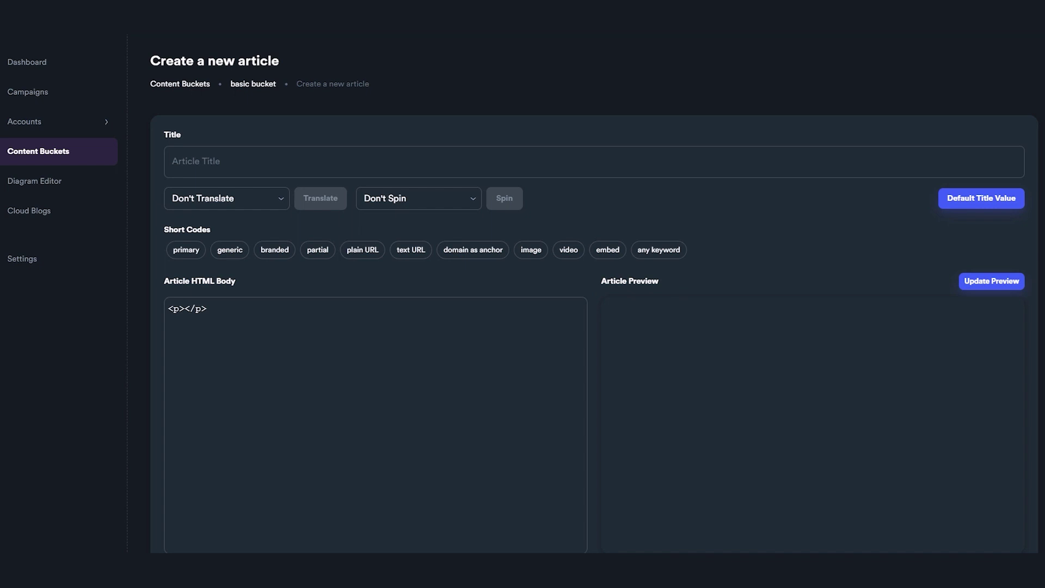
left_click(213, 165)
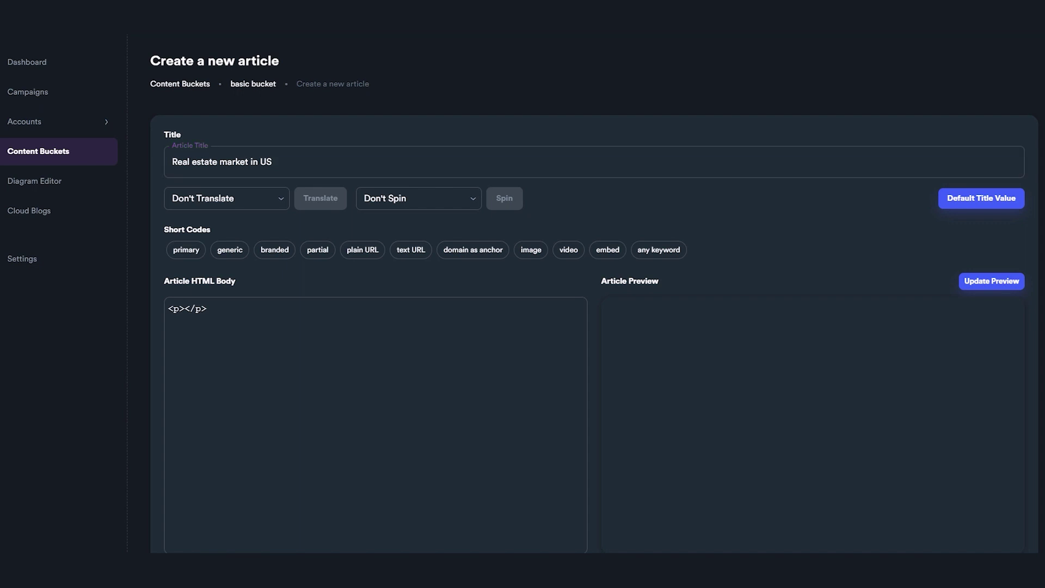
left_click(245, 332)
key("ctrl+v")
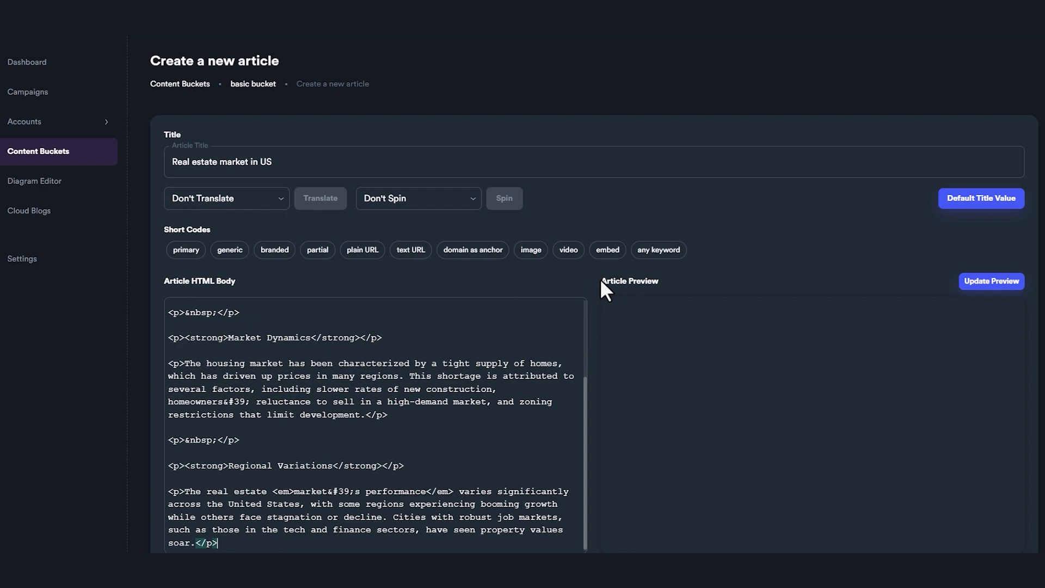
scroll(594, 283, "down", 1)
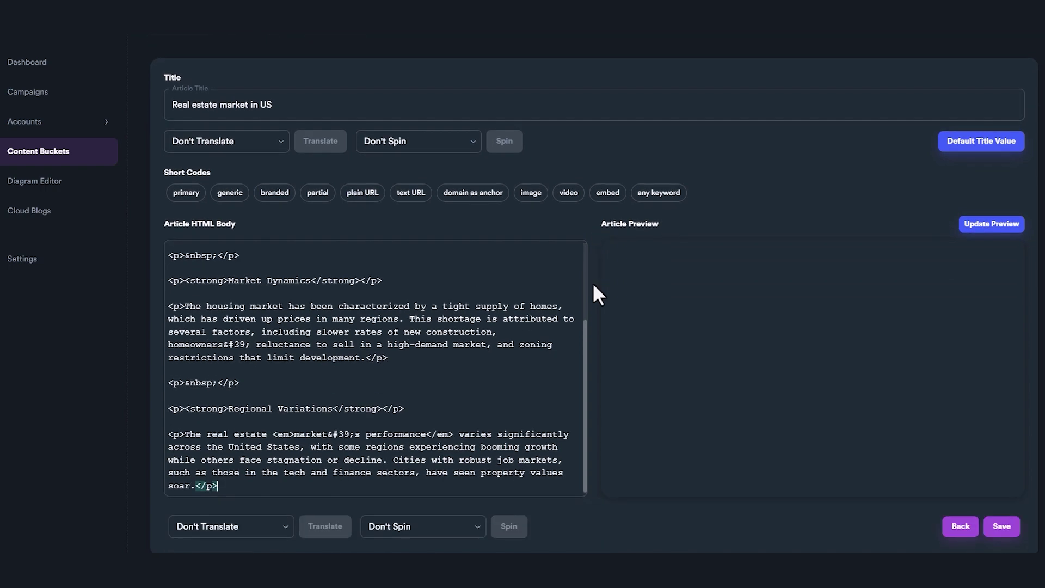
left_click(994, 228)
scroll(757, 325, "down", 1)
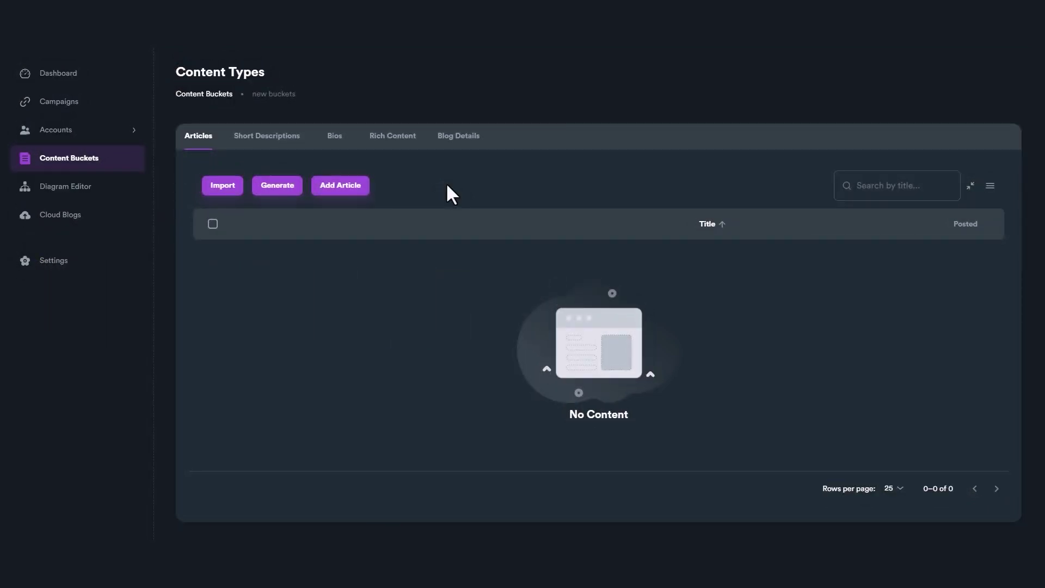
Step: Generate Article Builder articles in Business Economy, sub-category Management, at 750 words
left_click(284, 186)
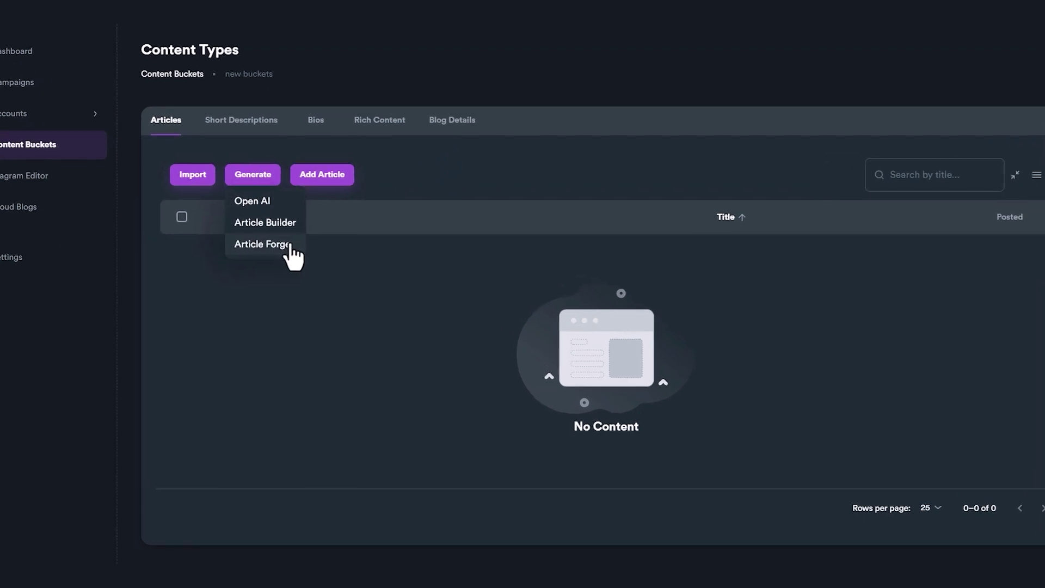
left_click(298, 229)
left_click(655, 148)
left_click(459, 183)
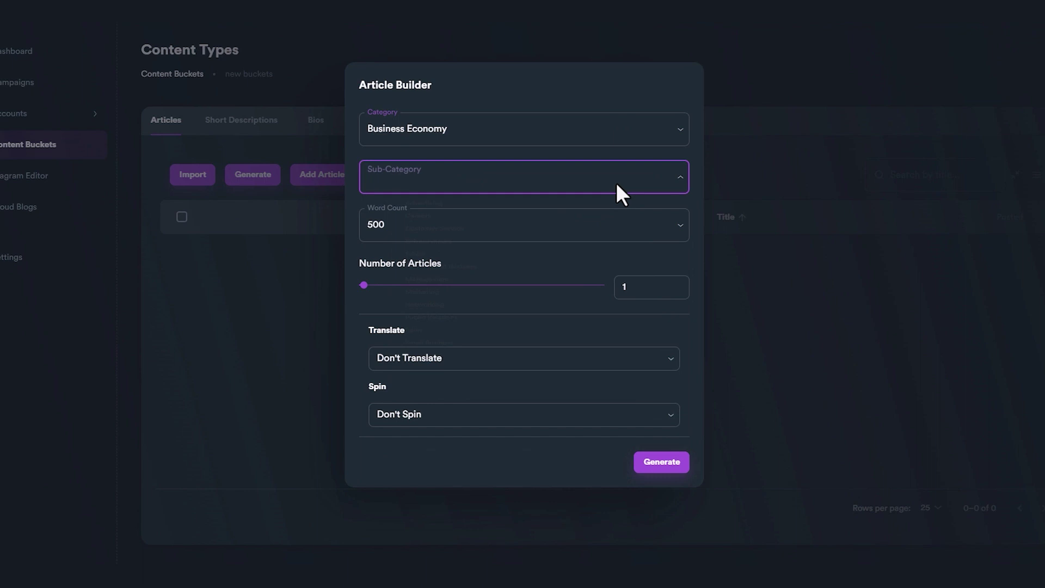
left_click(616, 182)
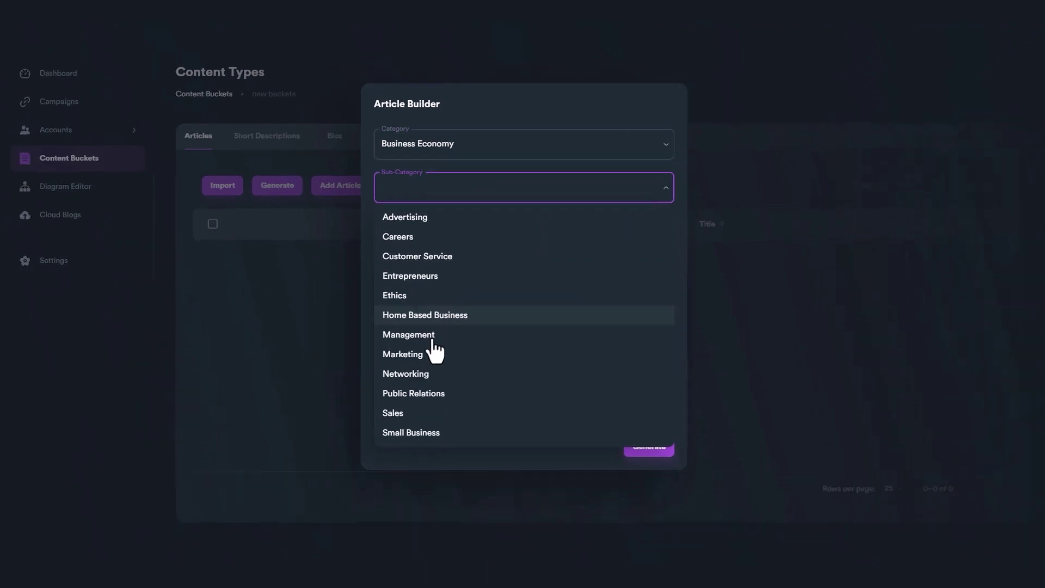
left_click(434, 336)
left_click(515, 235)
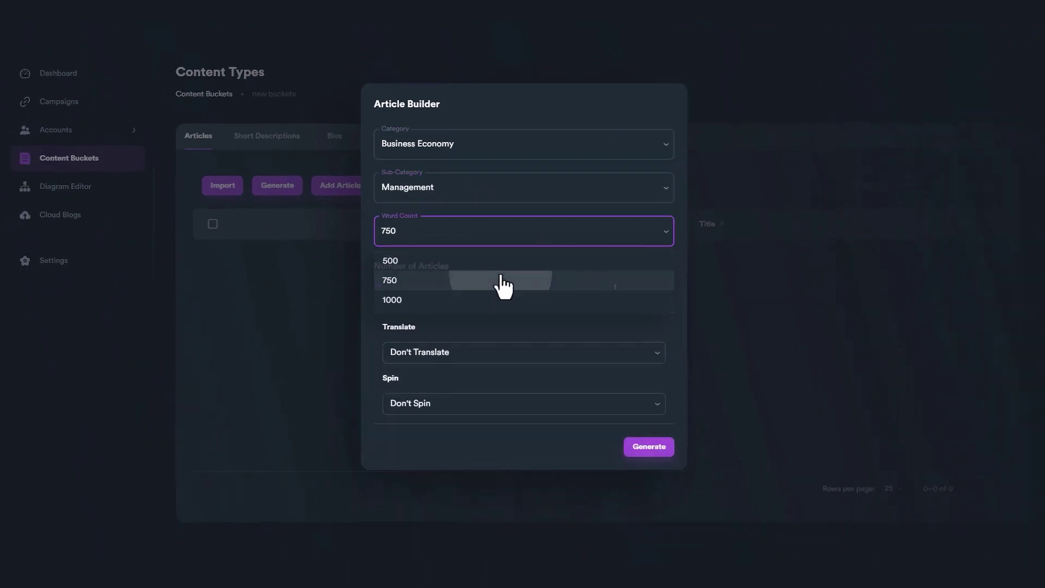
left_click(497, 280)
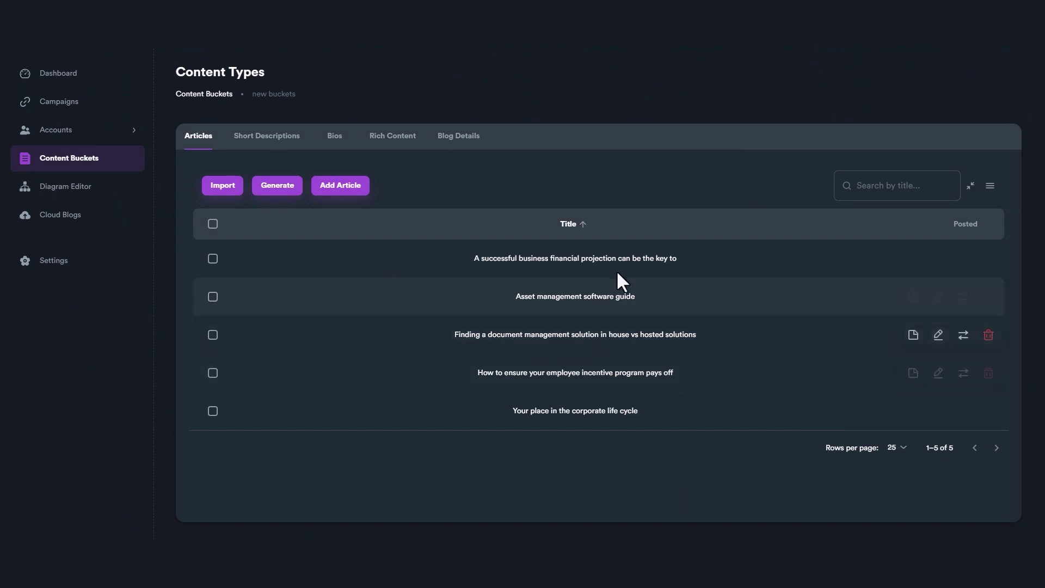
Step: Generate two Open AI articles on car sales in a Professional tone
left_click(286, 190)
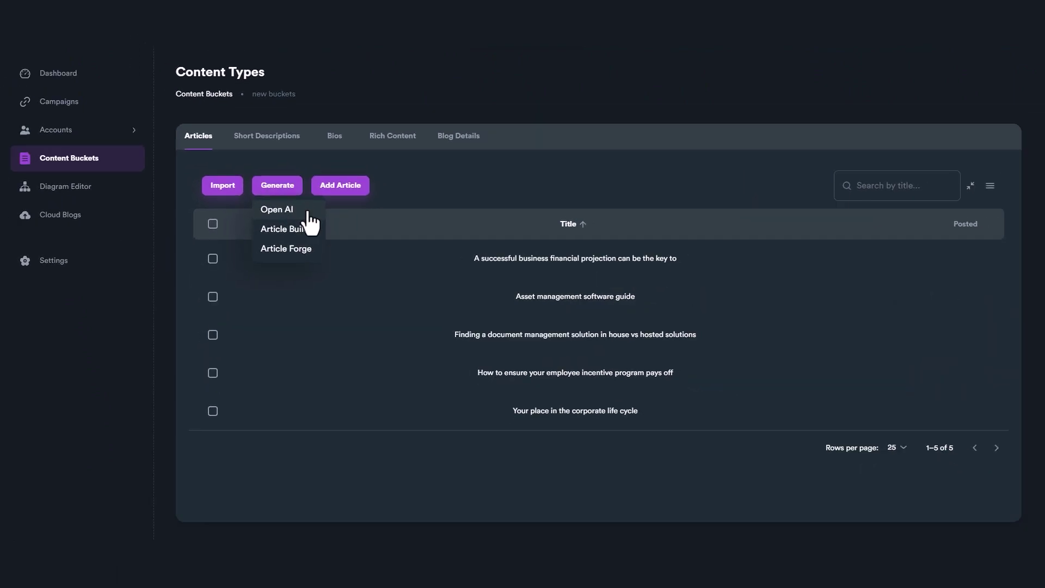
left_click(272, 208)
left_click(438, 299)
left_click(434, 374)
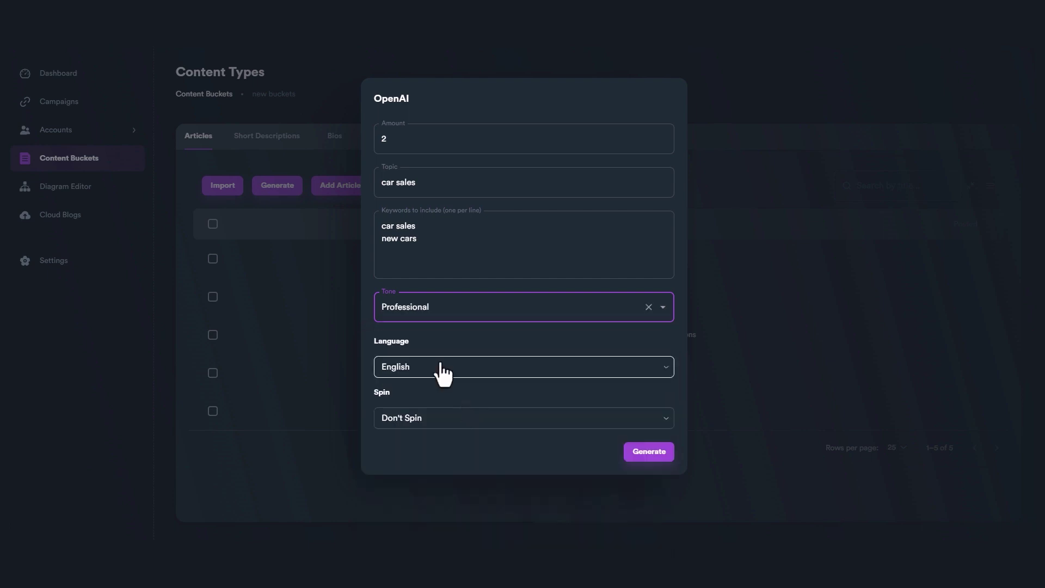
left_click(649, 452)
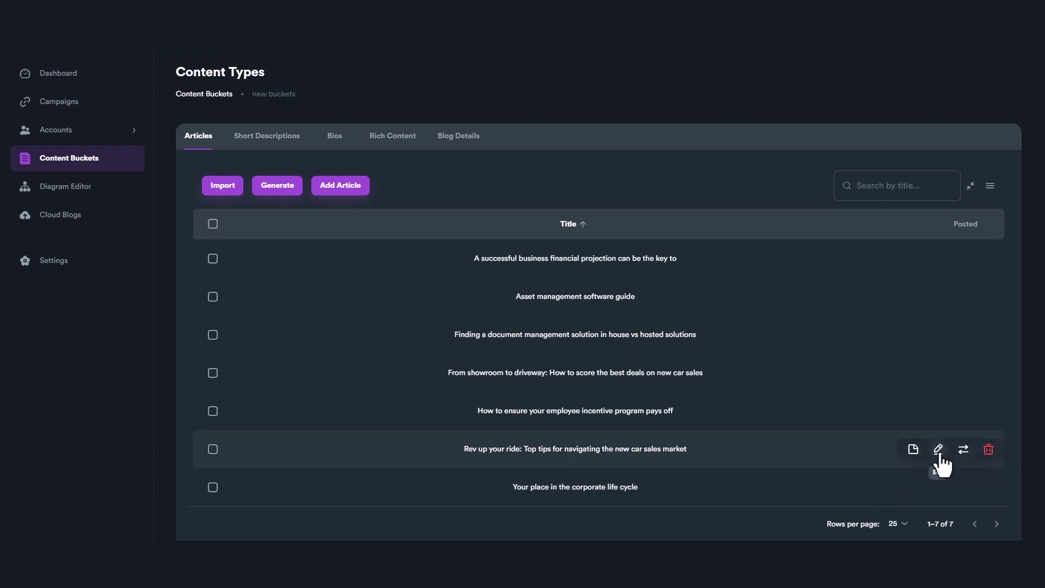
Step: Edit the 'Rev up your ride' car-sales article and scroll through its preview
left_click(936, 449)
scroll(764, 422, "down", 1)
scroll(783, 332, "down", 5)
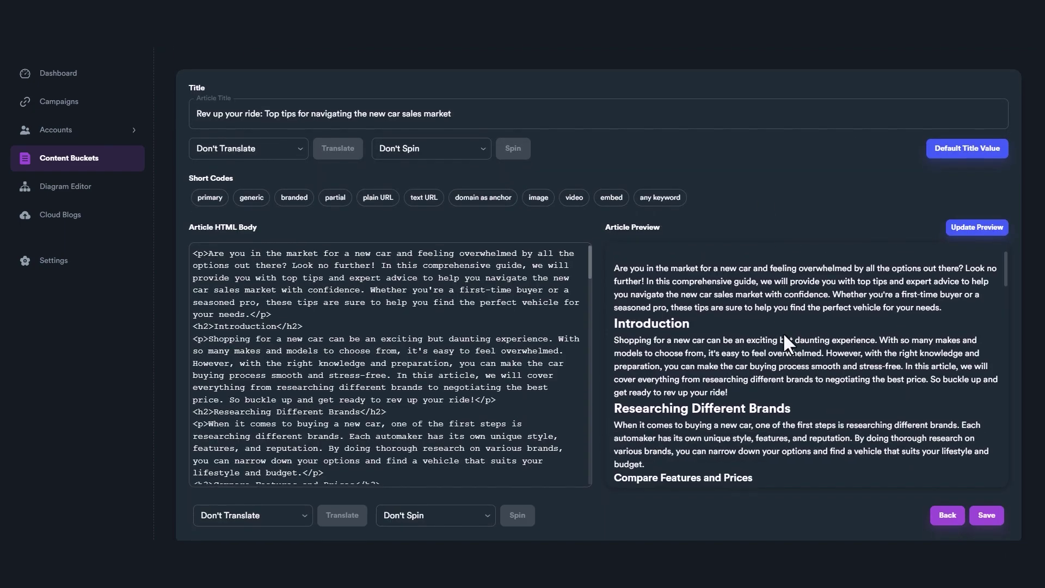
scroll(830, 341, "down", 10)
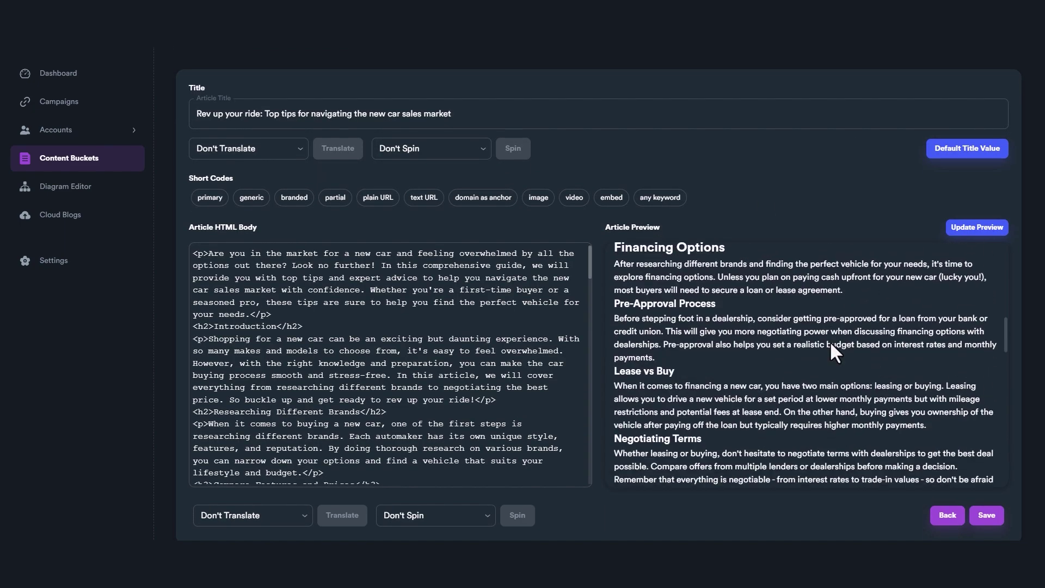
scroll(831, 343, "down", 15)
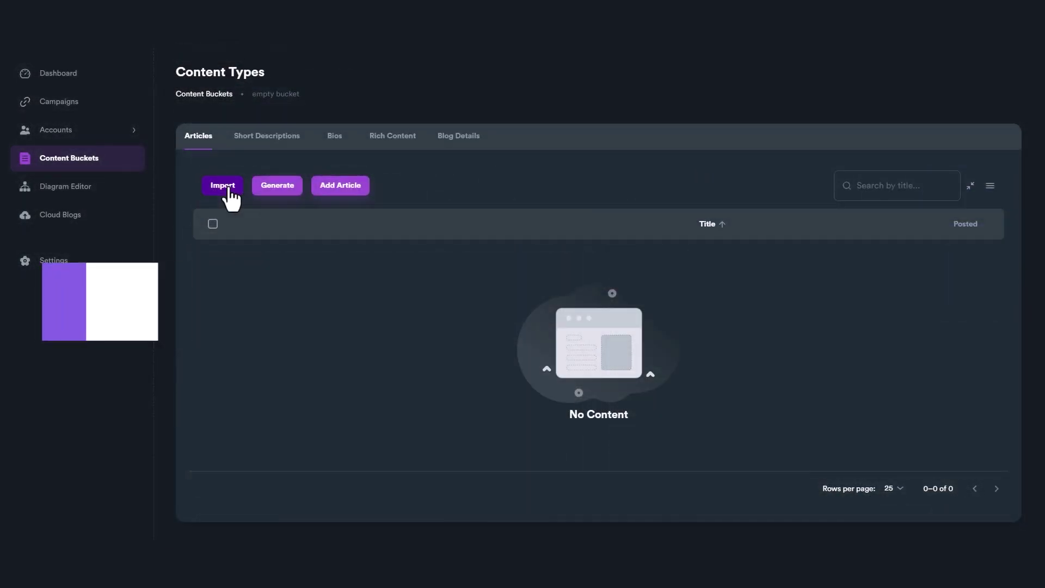
Step: Import articles into empty bucket from another bucket, ticking basic bucket as the source
left_click(227, 188)
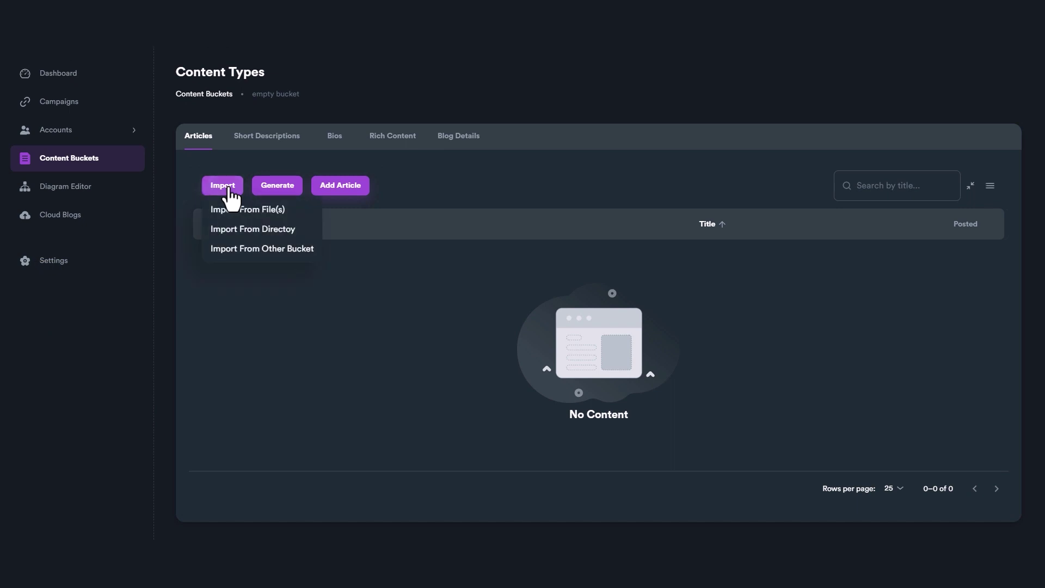
left_click(287, 249)
left_click(325, 253)
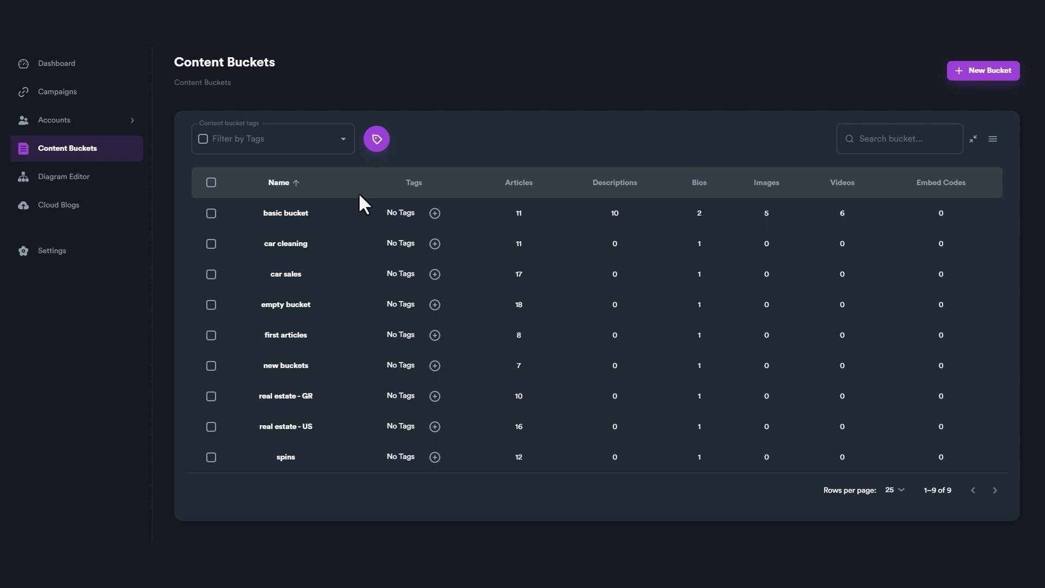
Step: In the bucket tags manager, create a red 'cars' tag
left_click(377, 139)
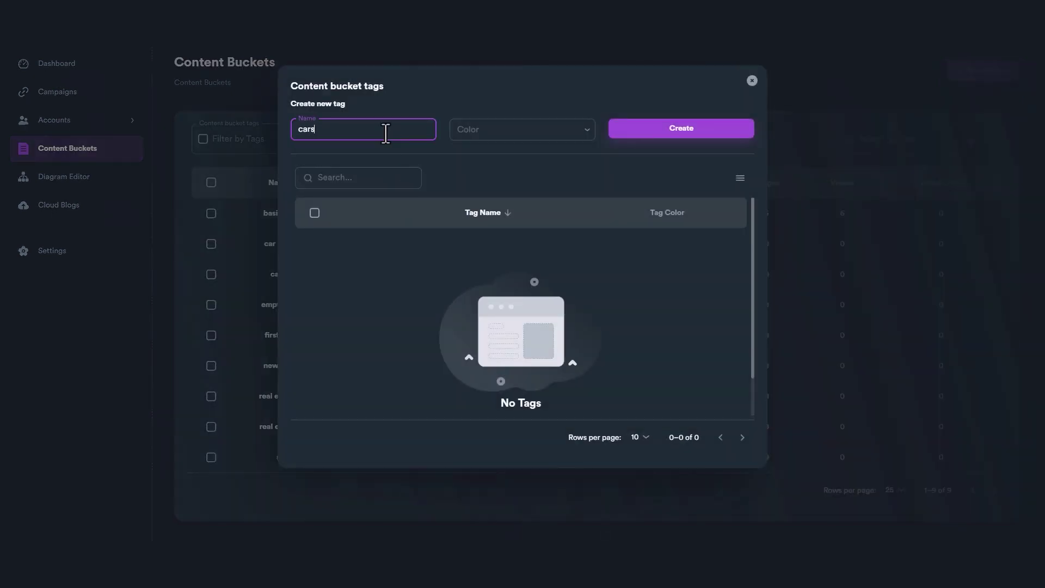
left_click(501, 131)
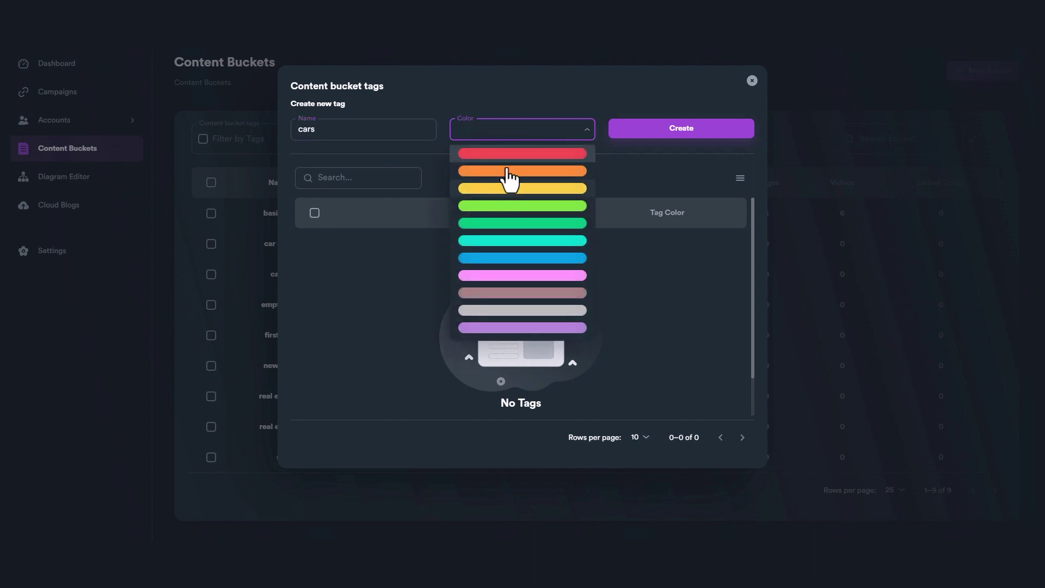
left_click(508, 155)
left_click(687, 140)
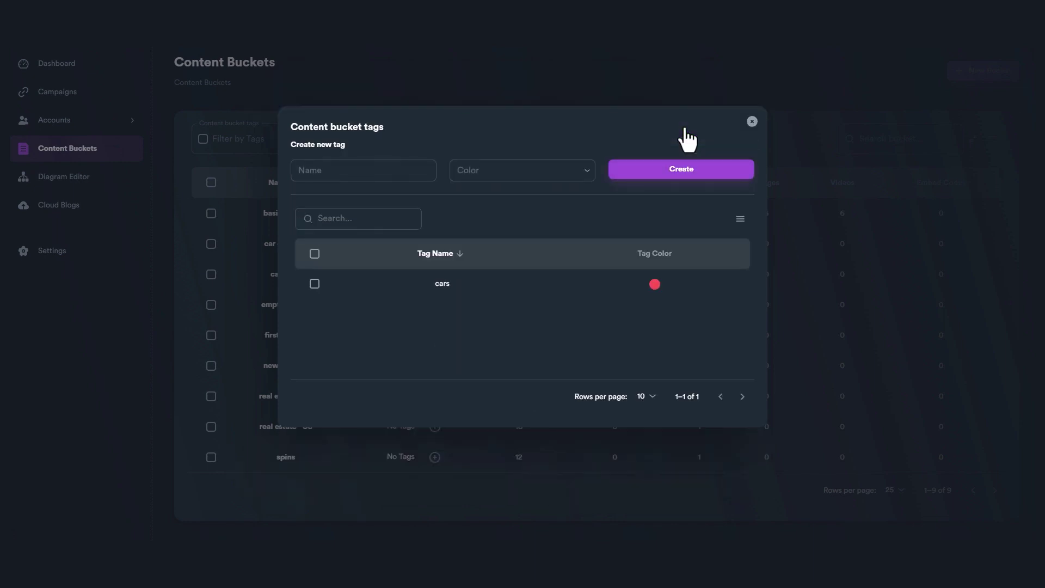
Step: Add a blue 'real estate' tag and a grey 'client A' tag
left_click(473, 170)
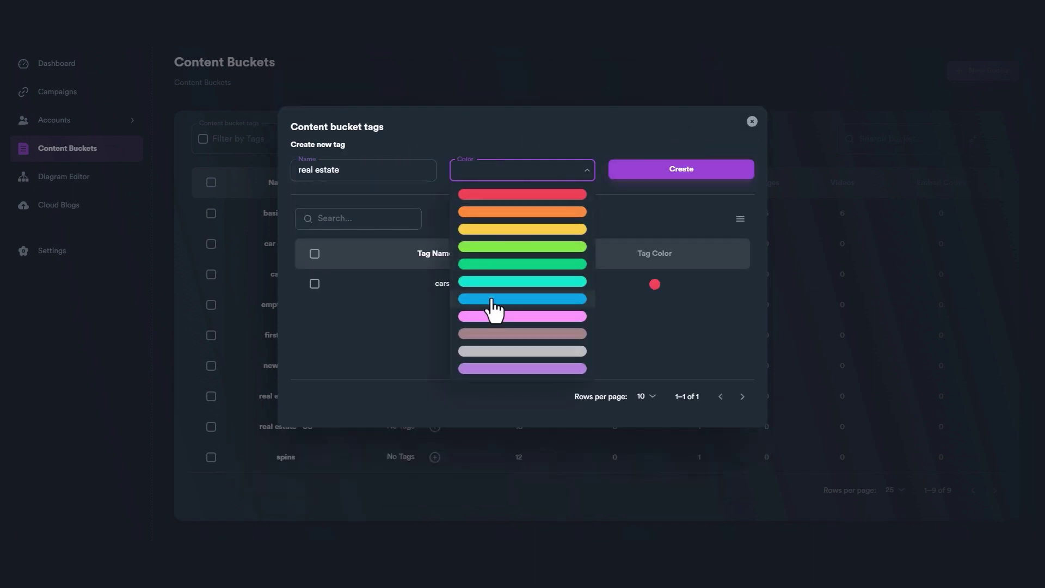
left_click(490, 306)
left_click(621, 170)
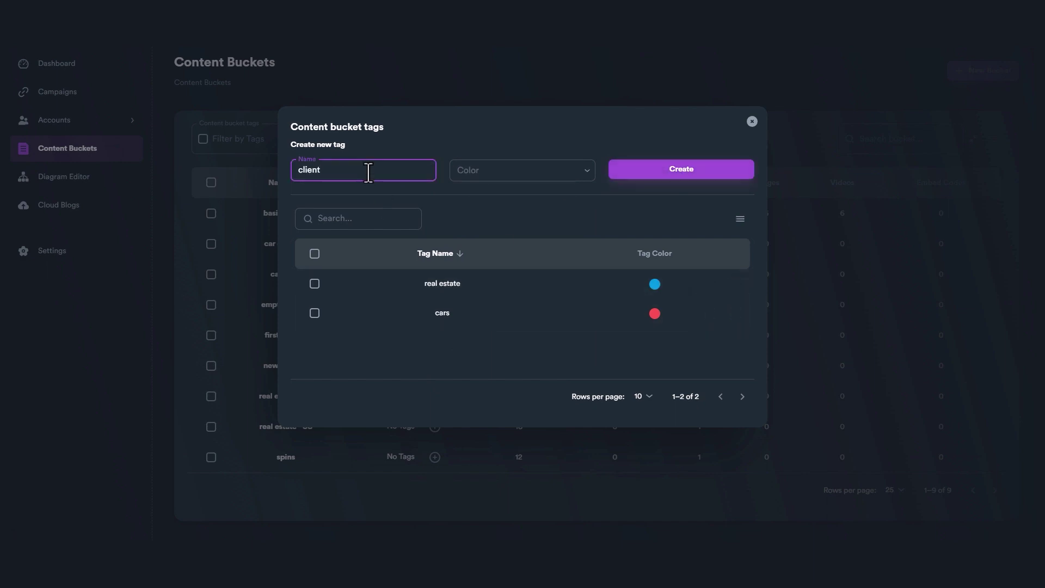
left_click(681, 169)
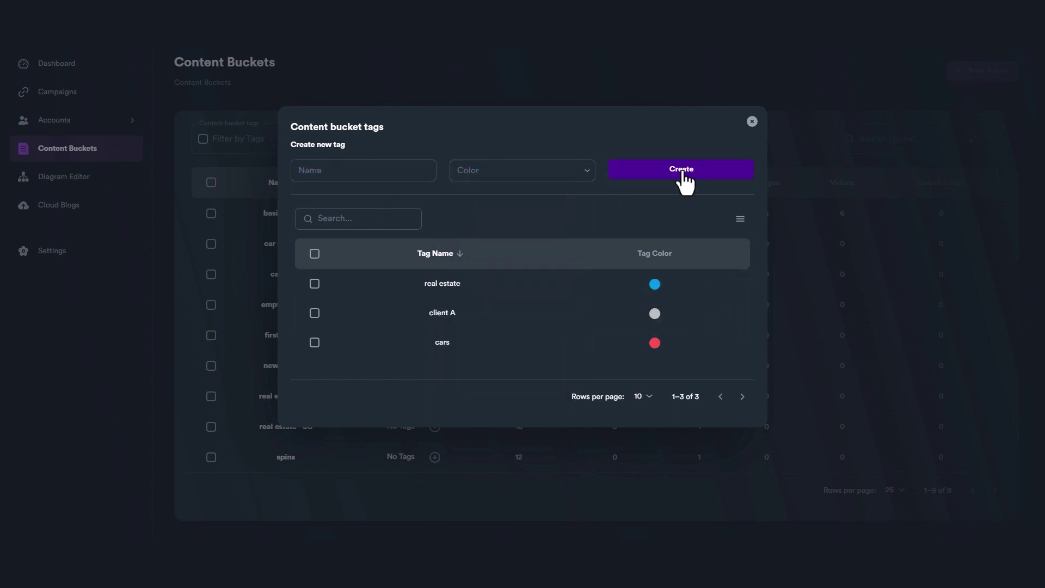
Step: Tag the car cleaning and car sales buckets with cars
left_click(752, 121)
left_click(435, 244)
left_click(425, 280)
left_click(404, 312)
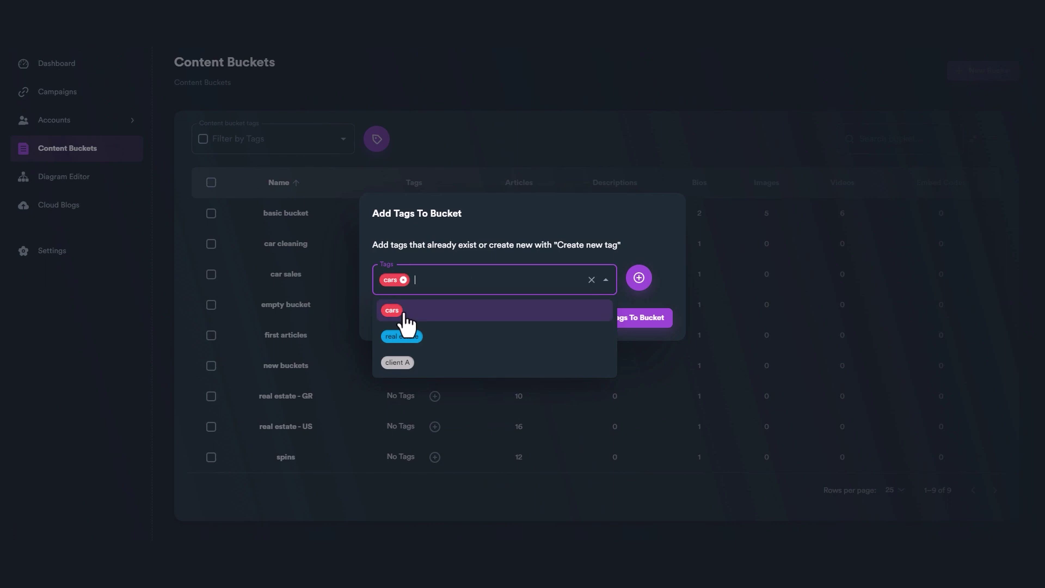
left_click(626, 321)
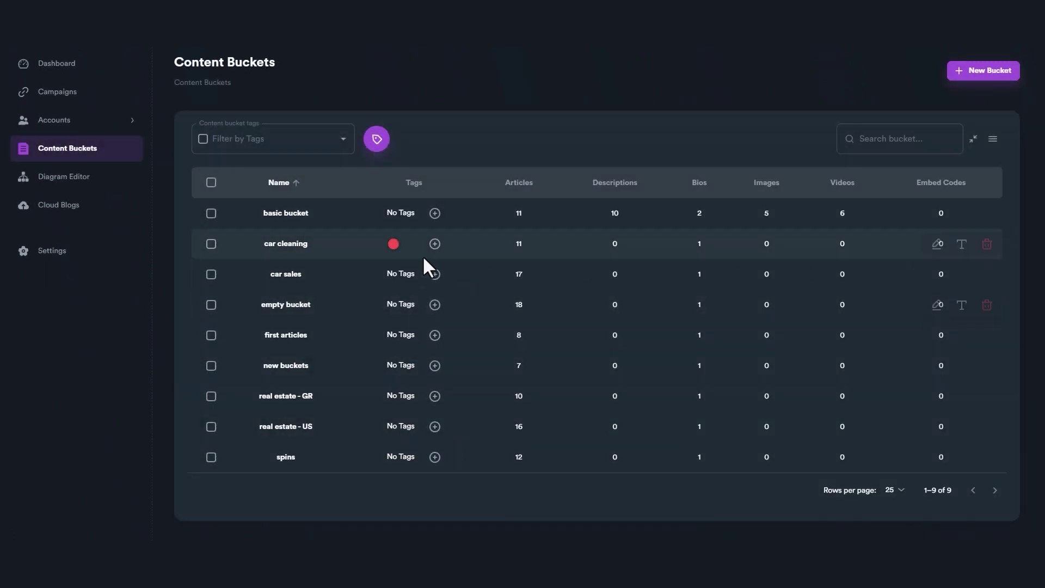
left_click(424, 280)
left_click(419, 314)
left_click(637, 320)
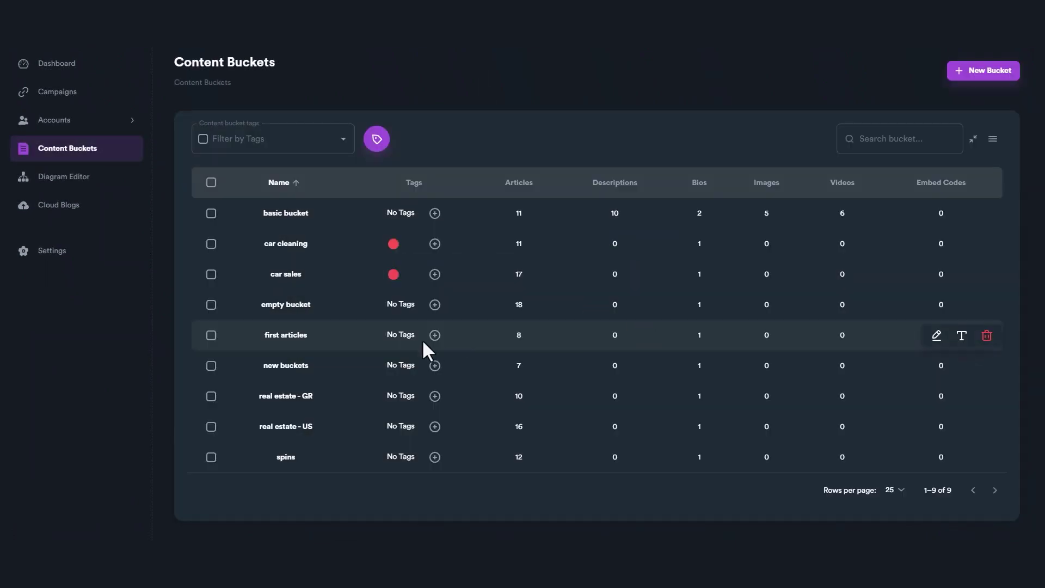
Step: Tag real estate - US and real estate - GR with real estate and client A
left_click(439, 424)
left_click(474, 274)
left_click(404, 333)
left_click(430, 363)
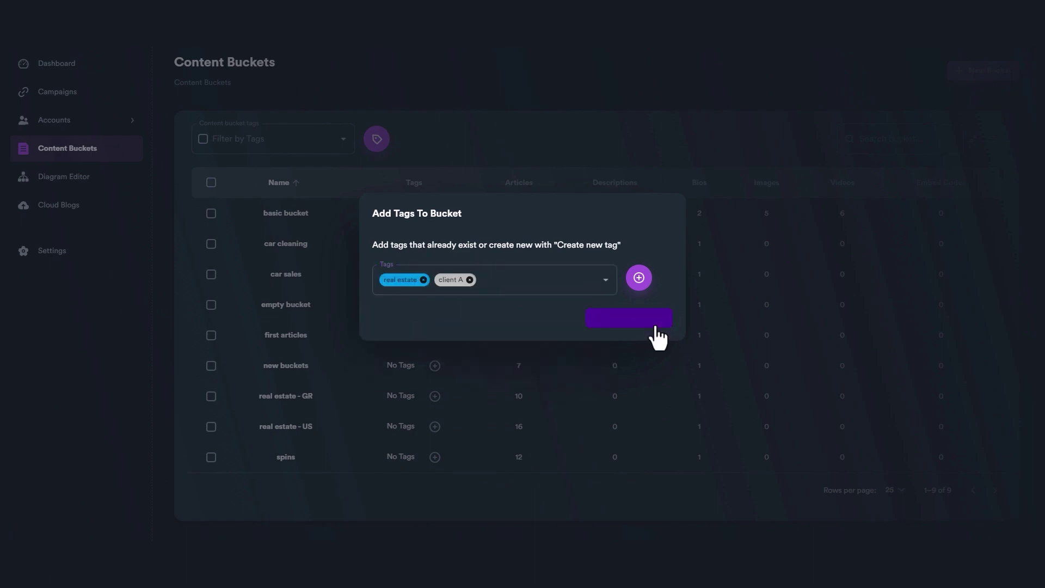
left_click(648, 322)
left_click(435, 396)
left_click(473, 280)
left_click(402, 336)
left_click(397, 362)
left_click(637, 320)
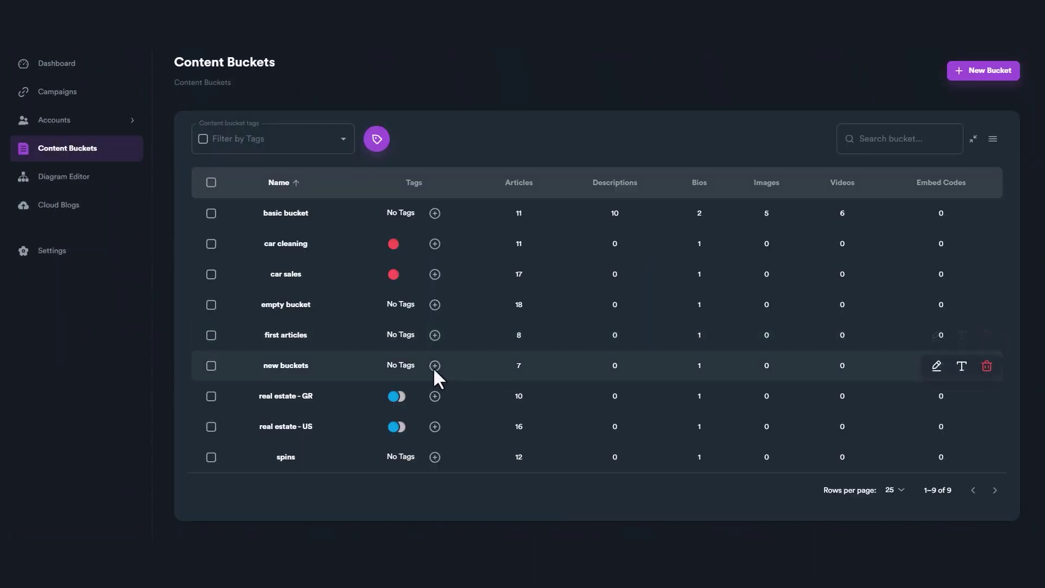
Step: Tag the new buckets bucket with client A
left_click(435, 365)
left_click(475, 280)
left_click(397, 362)
left_click(637, 320)
Step: Filter buckets by cars and real estate, then narrow the filter to client A only
left_click(342, 139)
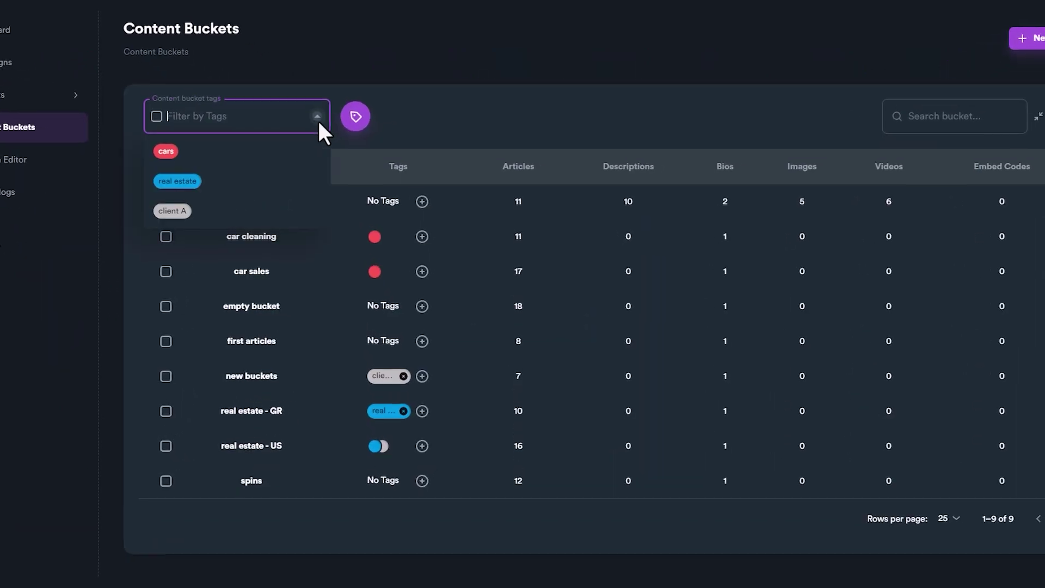
left_click(188, 158)
left_click(199, 180)
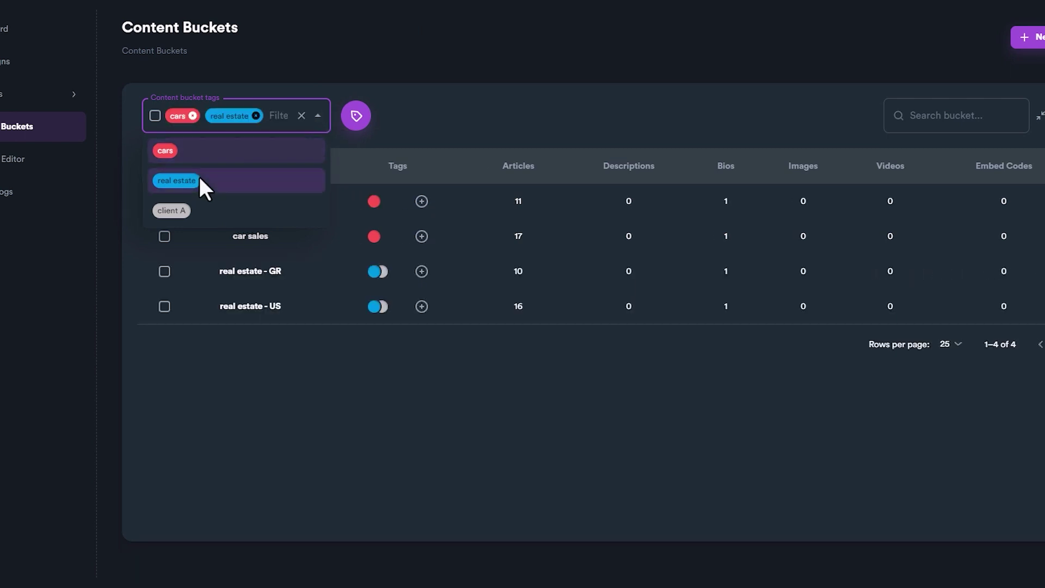
left_click(192, 114)
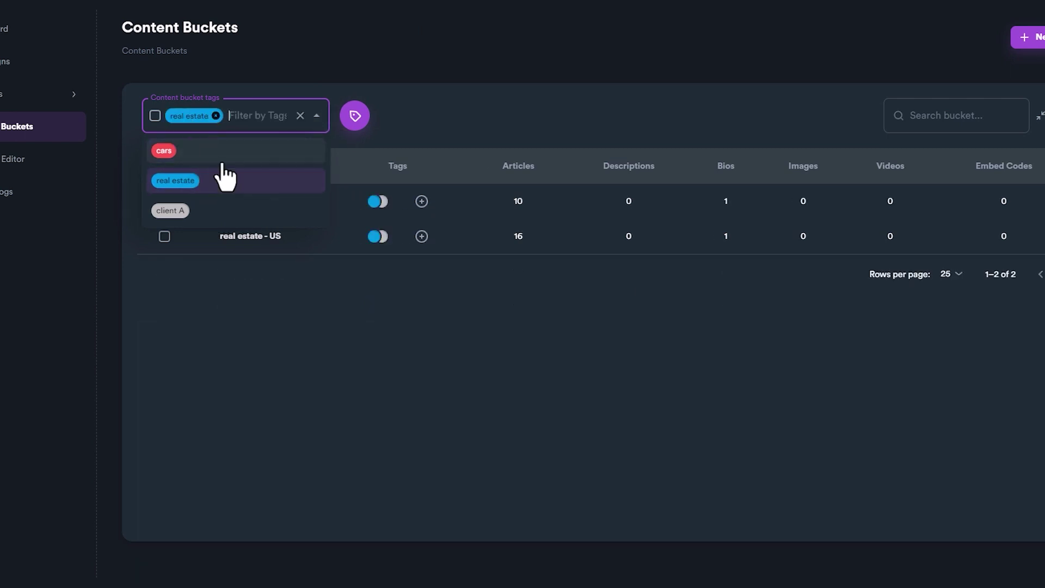
left_click(202, 213)
left_click(216, 116)
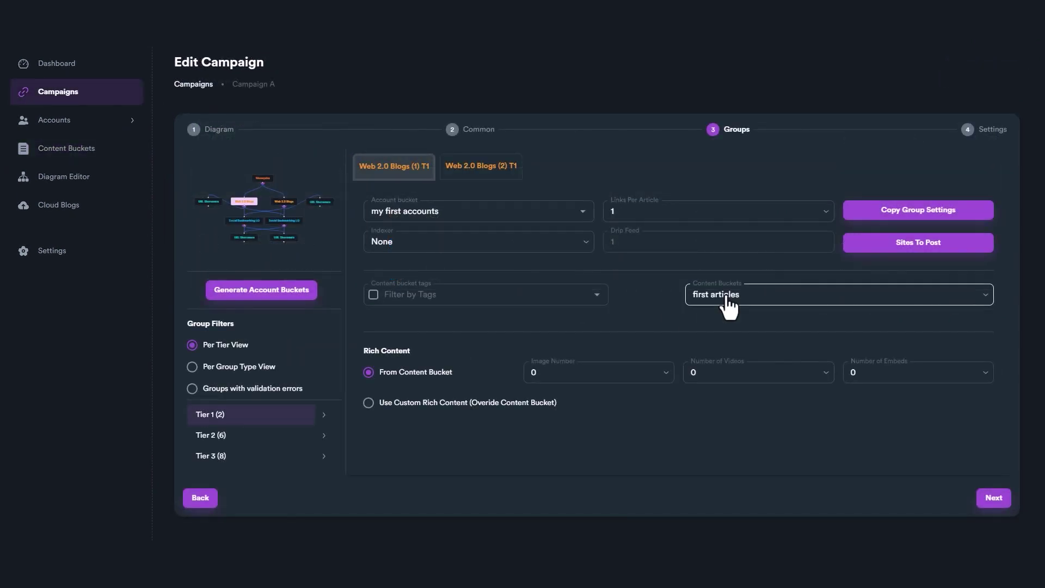
Step: Keep first articles as the group's bucket, then filter bucket choices by the cars tag and review them
left_click(723, 300)
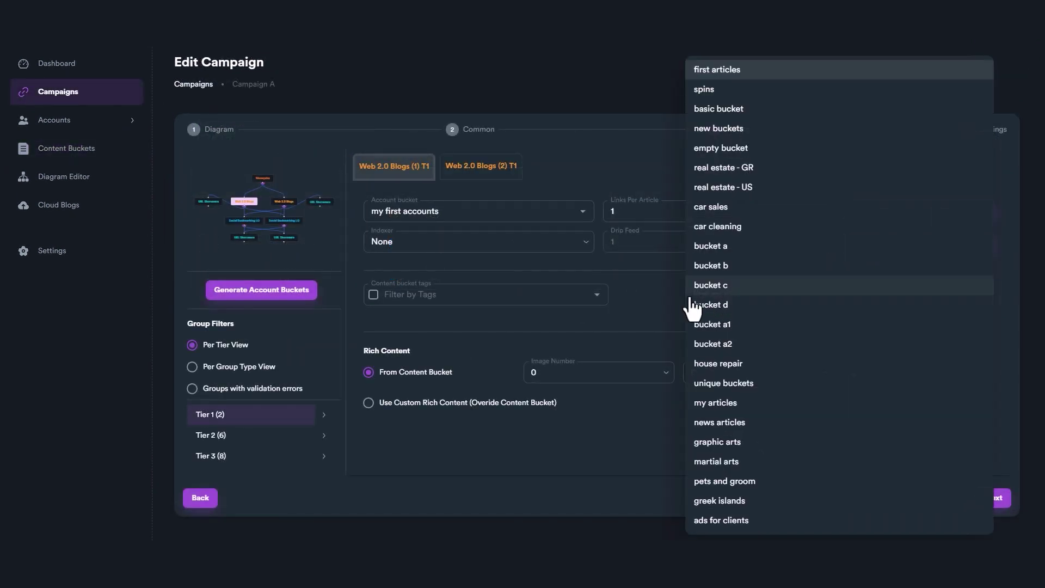
left_click(649, 294)
left_click(561, 294)
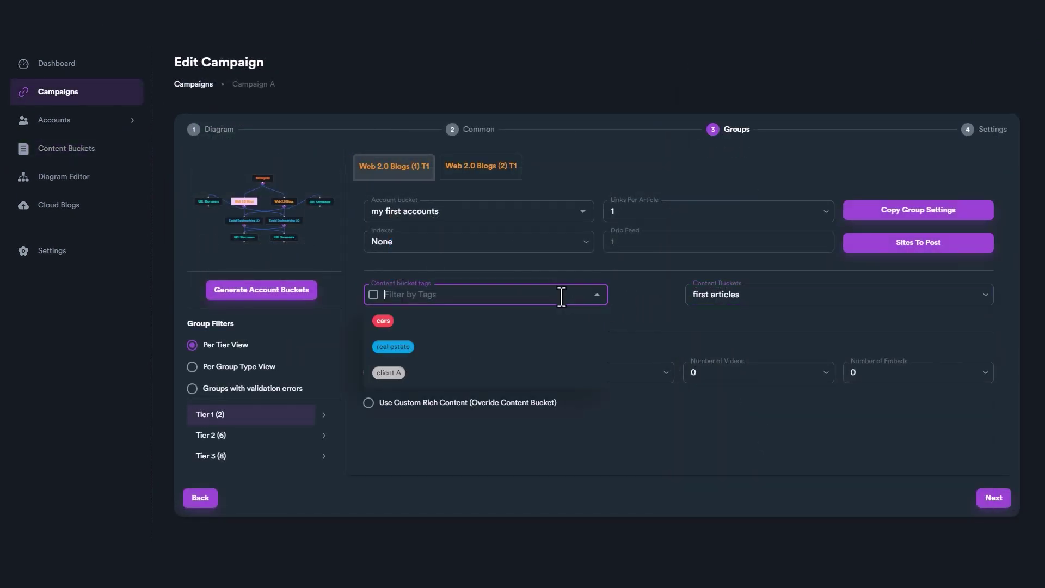
left_click(380, 319)
left_click(625, 314)
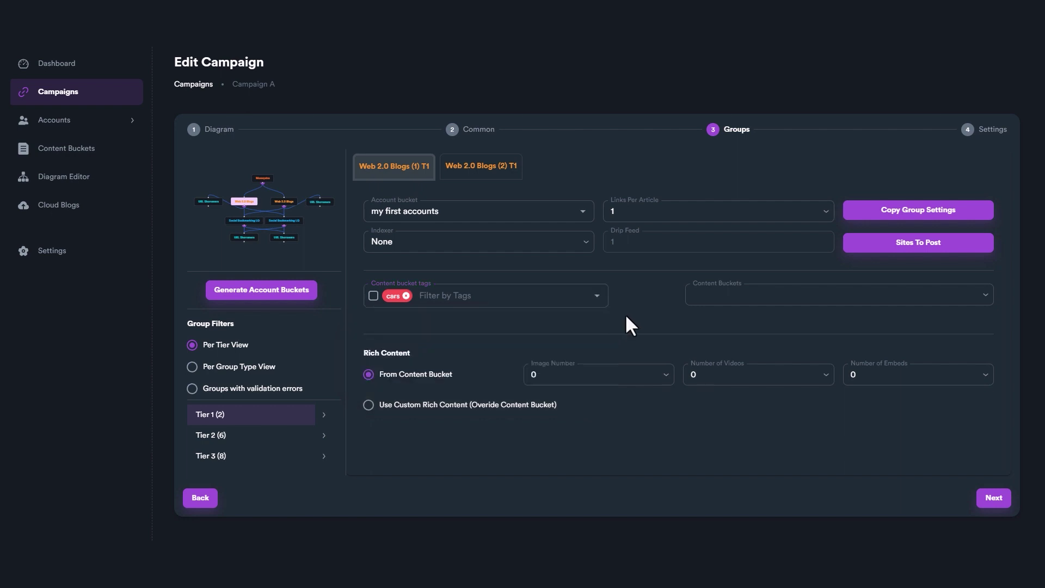
left_click(754, 303)
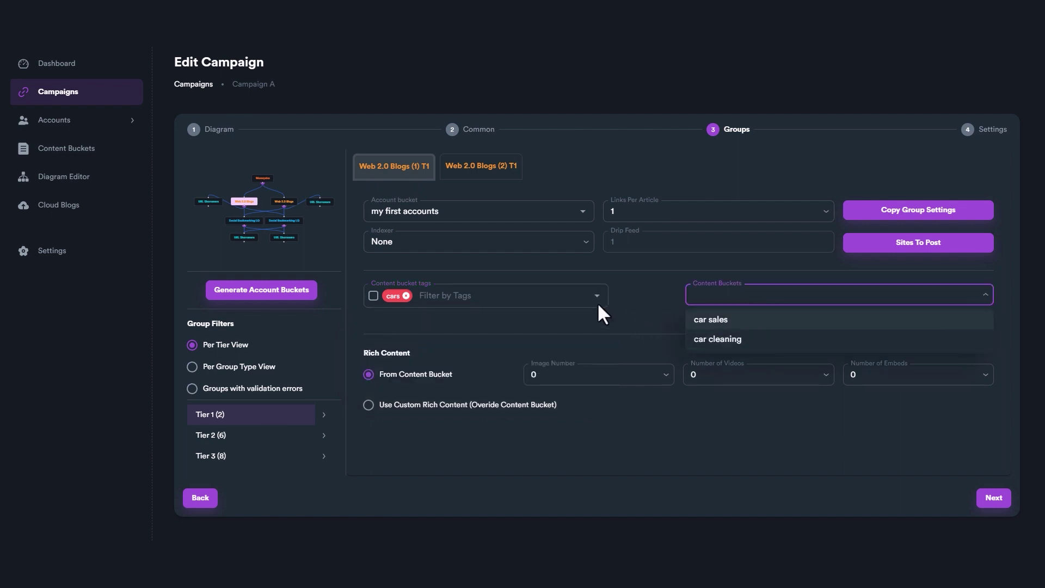
Step: Swap the content bucket tag filter from cars to real estate
left_click(406, 295)
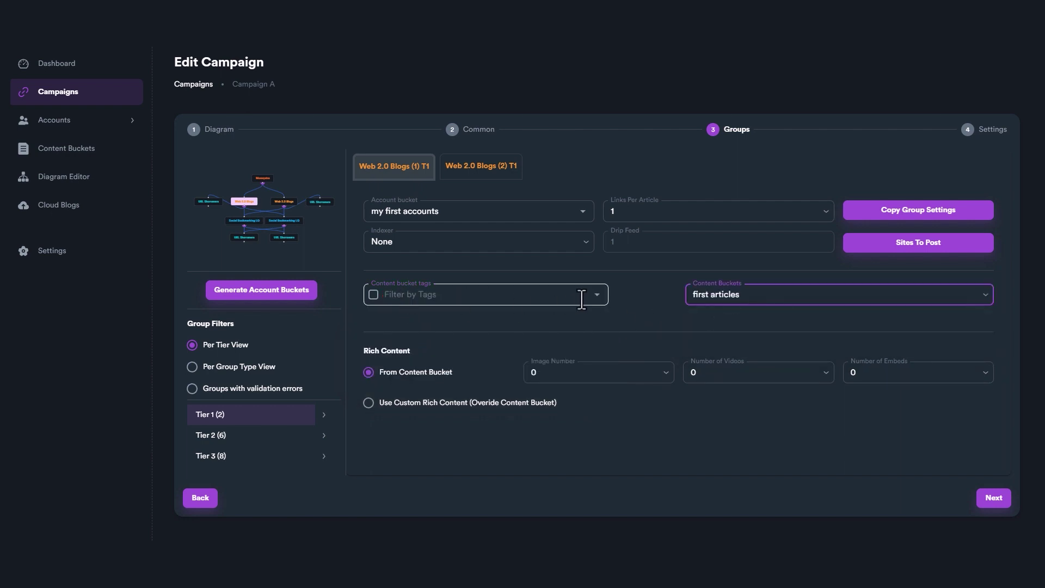
left_click(597, 296)
left_click(453, 350)
left_click(637, 321)
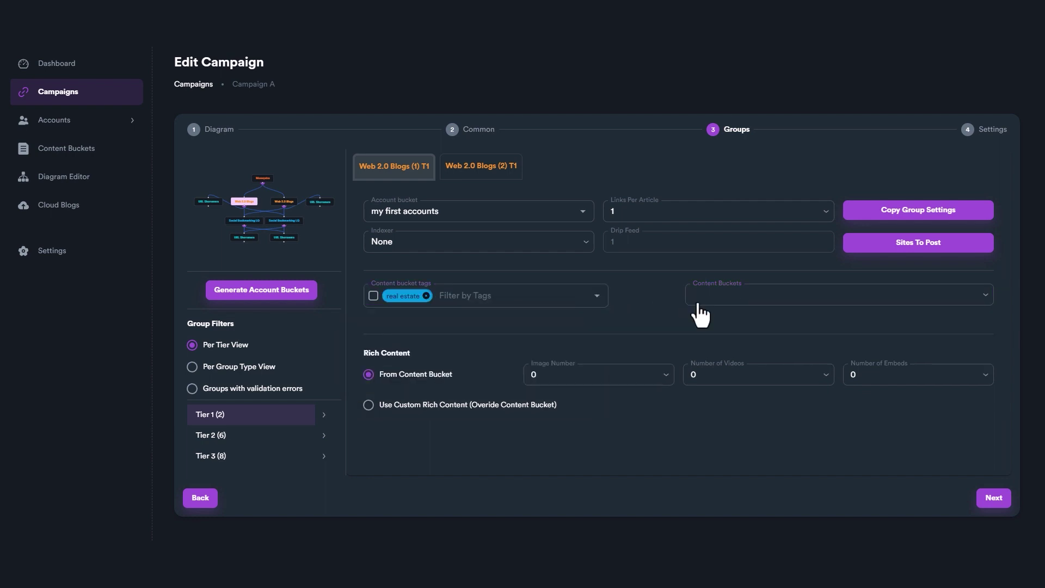